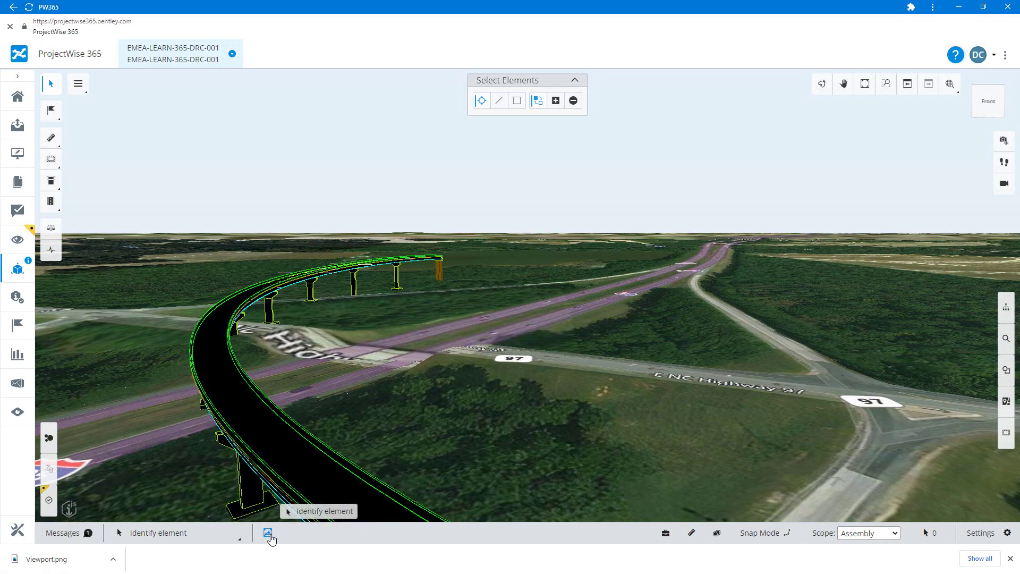
- Apply the Volume - Data Vis saved view, select the green pier cap, and rotate the model
{"action": "left_click", "coordinate": [268, 534]}
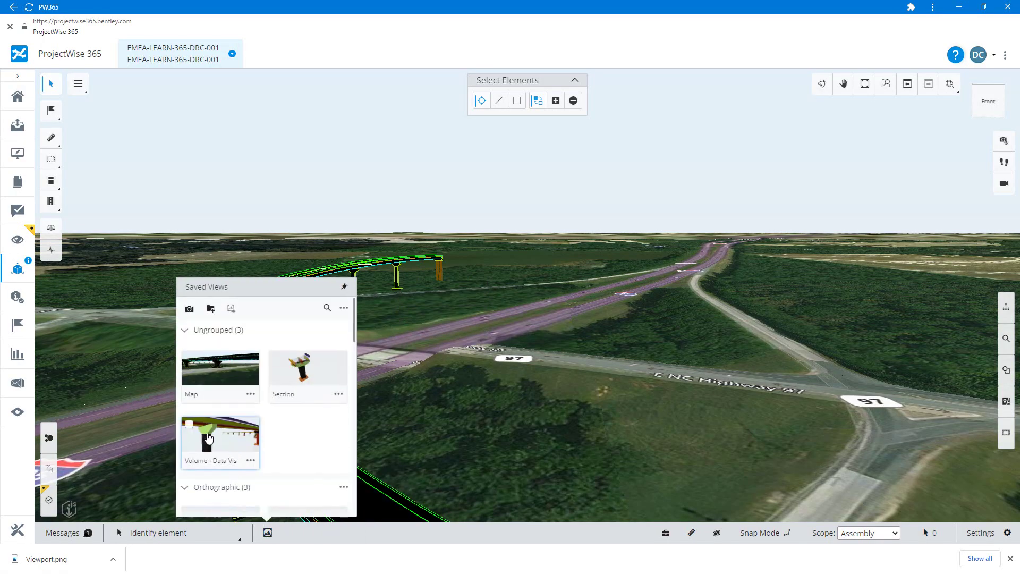
{"action": "left_click", "coordinate": [208, 438]}
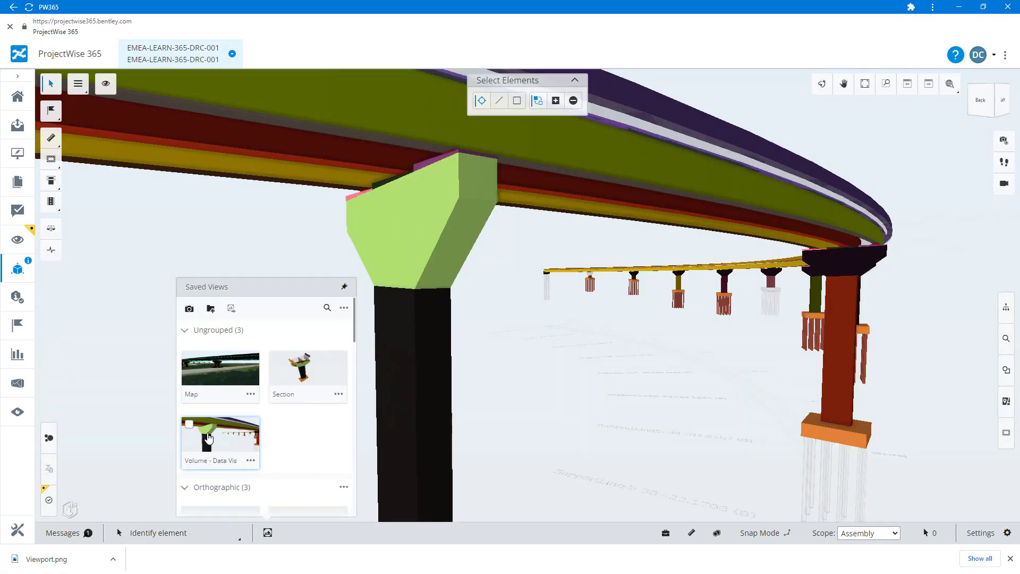
{"action": "left_click", "coordinate": [439, 223]}
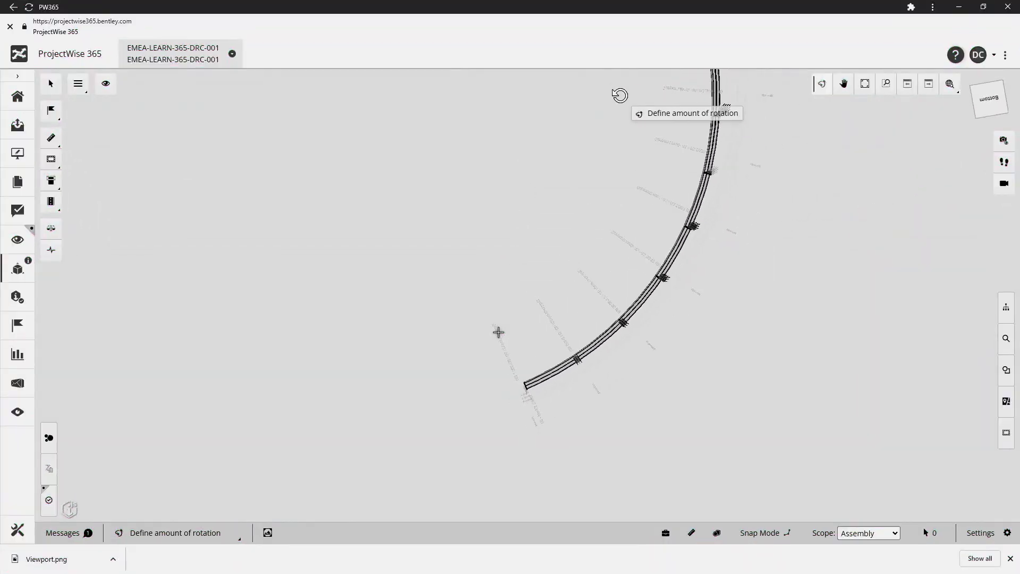
{"action": "left_click", "coordinate": [463, 375]}
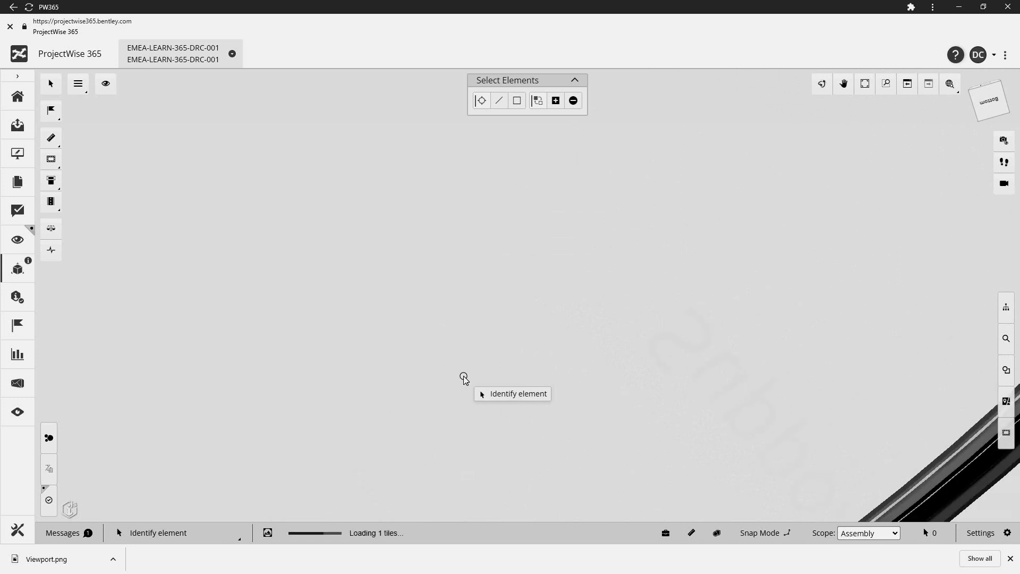
{"action": "middle_click_drag", "start_coordinate": [458, 344], "coordinate": [626, 133], "text": "shift"}
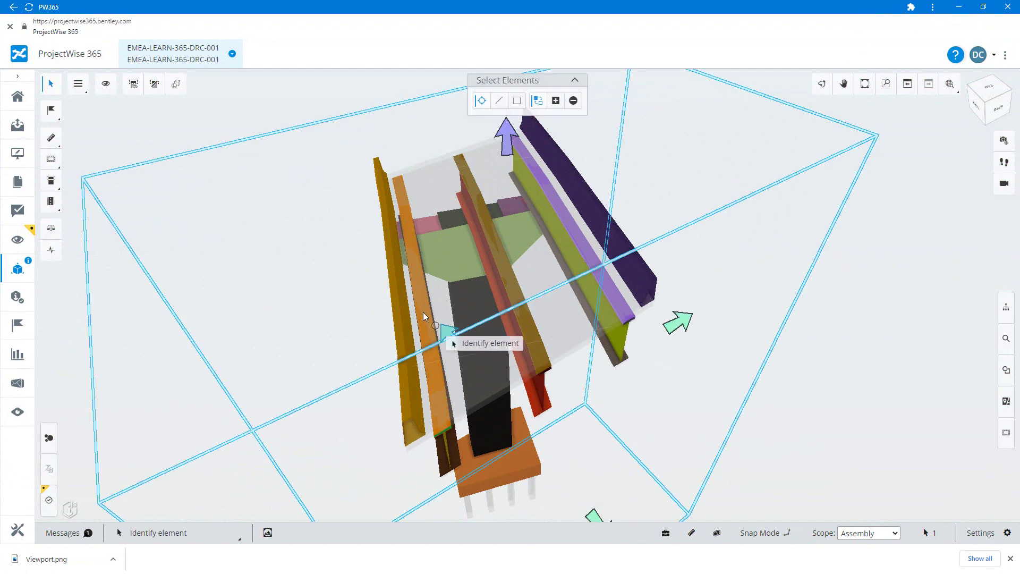
{"action": "middle_click_drag", "start_coordinate": [422, 322], "coordinate": [373, 255], "text": "shift"}
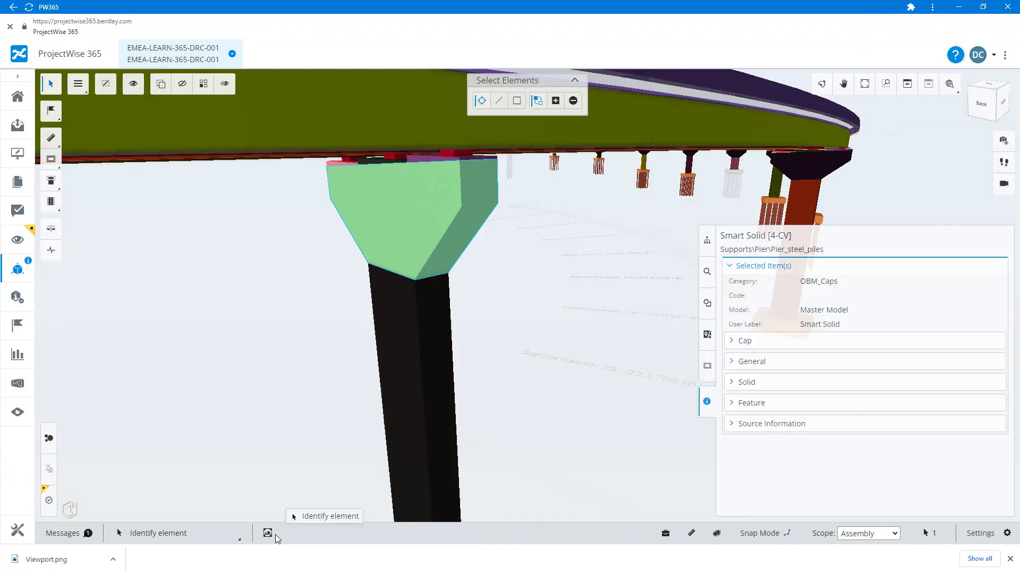
- Apply the Section saved view and rotate to see the pier cap side-on
{"action": "left_click", "coordinate": [268, 533]}
{"action": "left_click", "coordinate": [308, 371]}
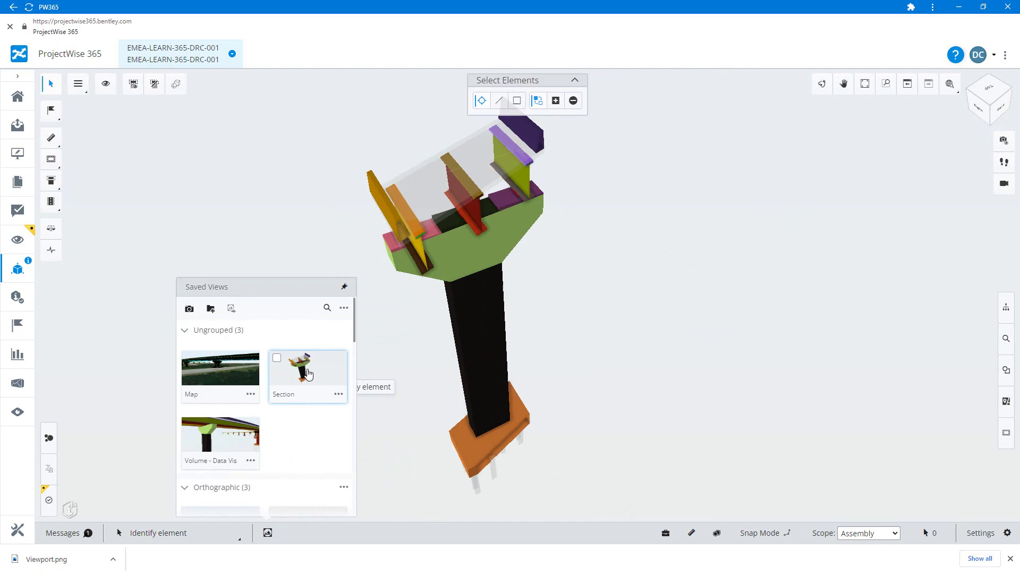
{"action": "left_click_drag", "start_coordinate": [529, 211], "coordinate": [536, 182]}
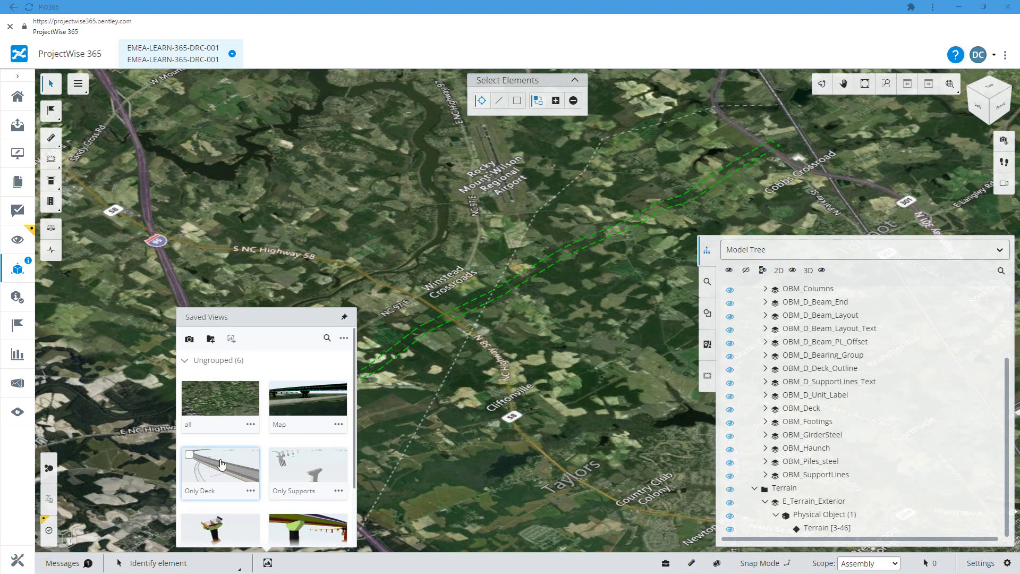
- Apply Only Deck, Only Supports, Ortho - plan, Front, then Right views and pan the elevation
{"action": "left_click", "coordinate": [221, 464]}
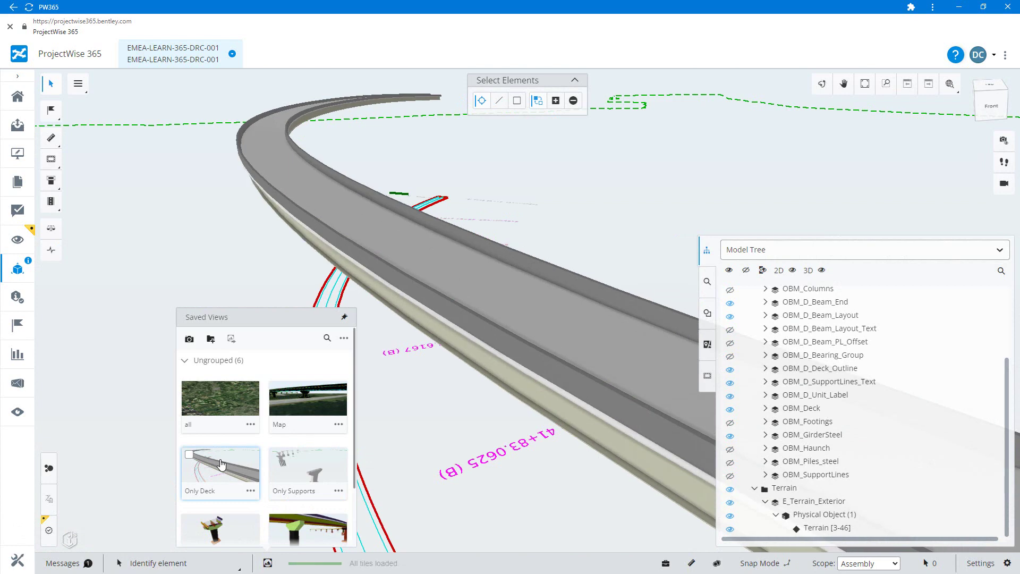
{"action": "left_click", "coordinate": [308, 468]}
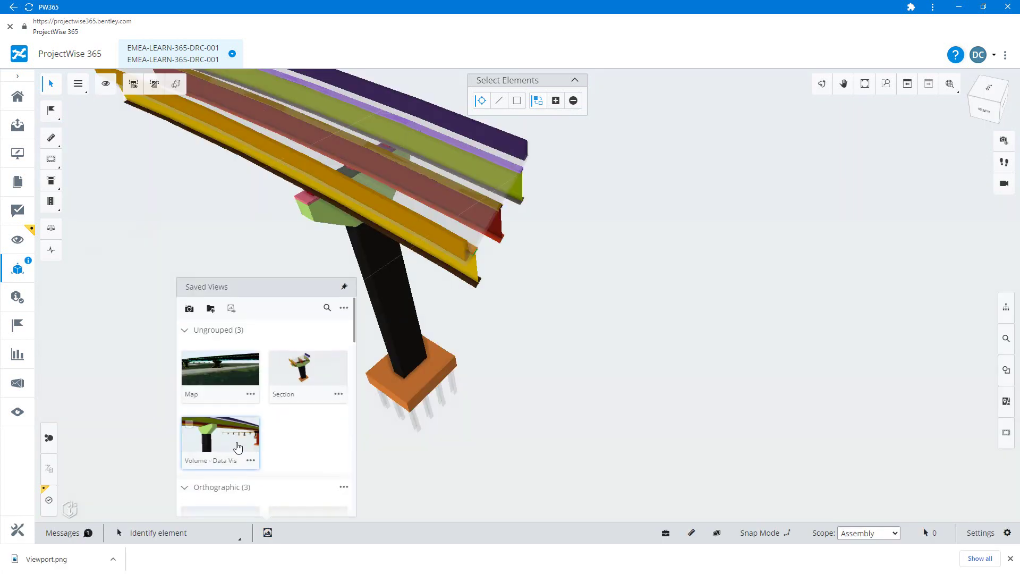
{"action": "scroll", "coordinate": [237, 447], "scroll_direction": "down", "scroll_amount": 2}
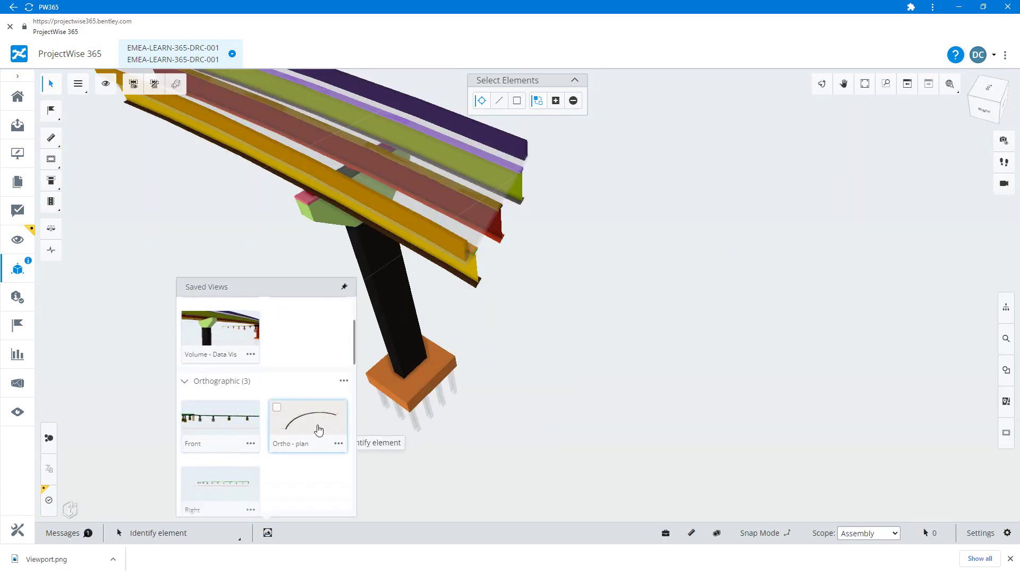
{"action": "left_click", "coordinate": [318, 429]}
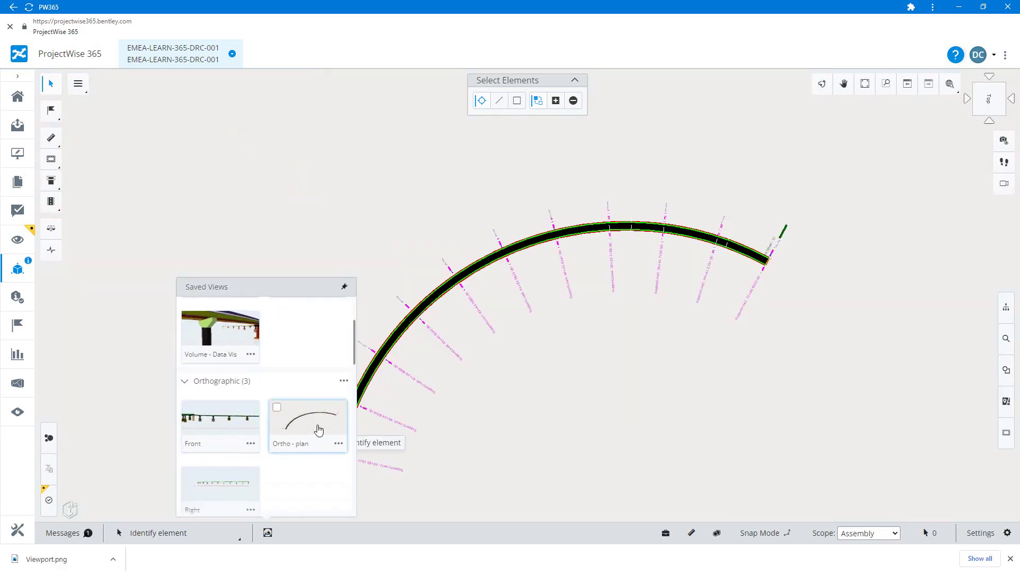
{"action": "left_click", "coordinate": [228, 421]}
{"action": "left_click", "coordinate": [216, 495]}
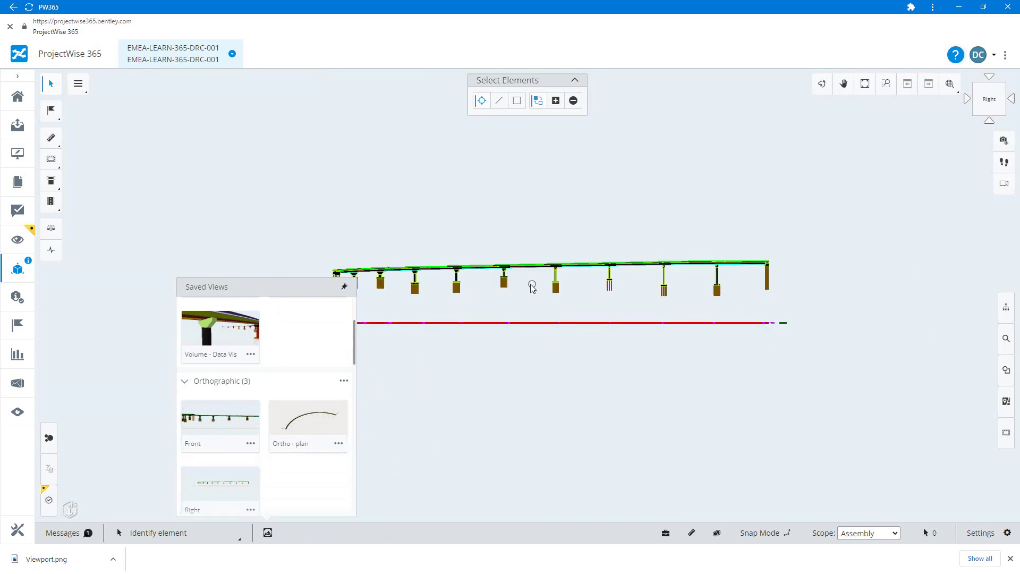
{"action": "mouse_move", "coordinate": [505, 274]}
{"action": "middle_mouse_down"}
{"action": "mouse_move", "coordinate": [537, 229]}
{"action": "mouse_move", "coordinate": [504, 276]}
{"action": "middle_mouse_up"}
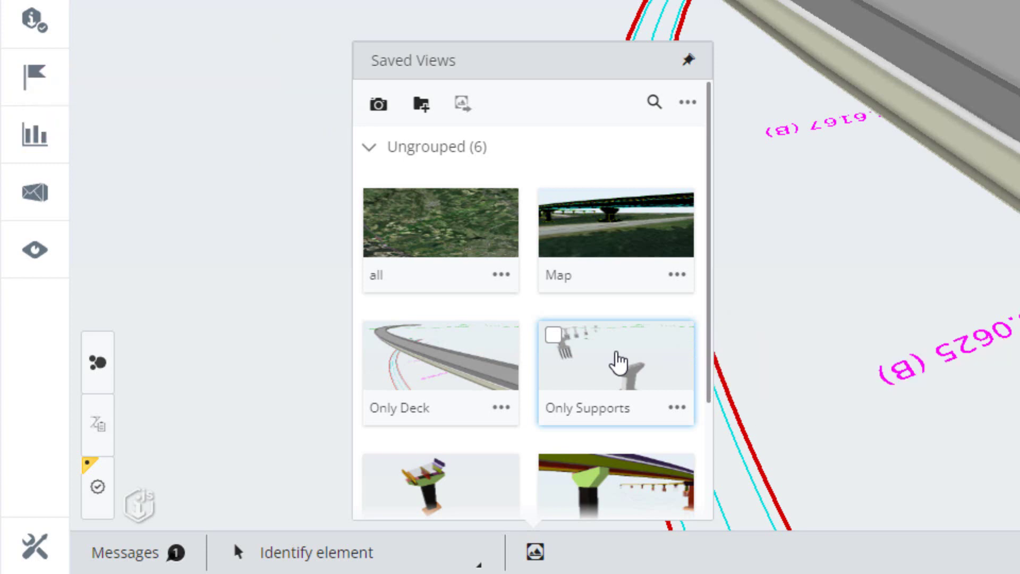
- Apply Only Supports, then search the saved views for "only"
{"action": "left_click", "coordinate": [618, 363]}
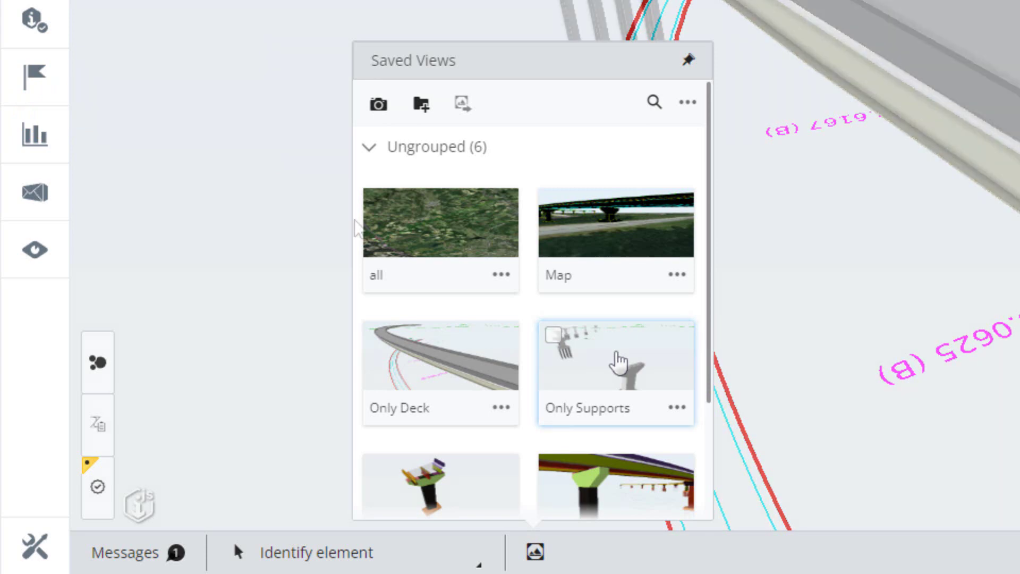
{"action": "left_click", "coordinate": [654, 101]}
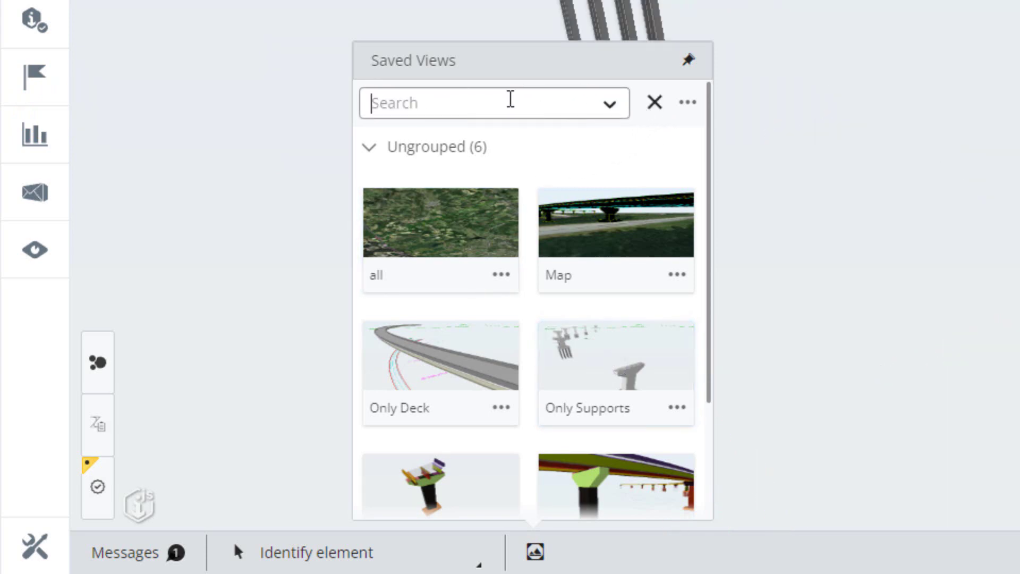
{"action": "type", "text": "only"}
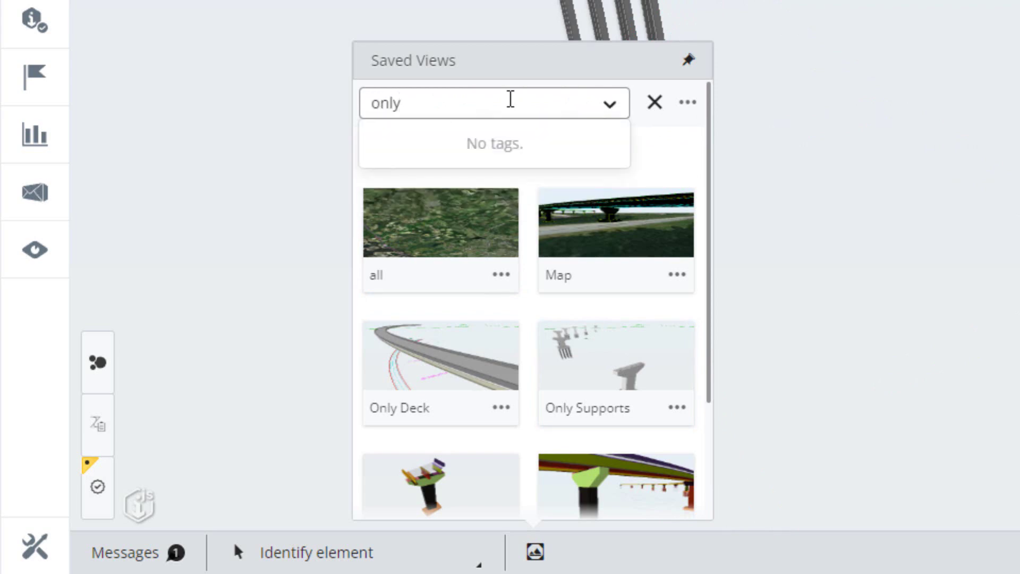
{"action": "key", "text": "Return"}
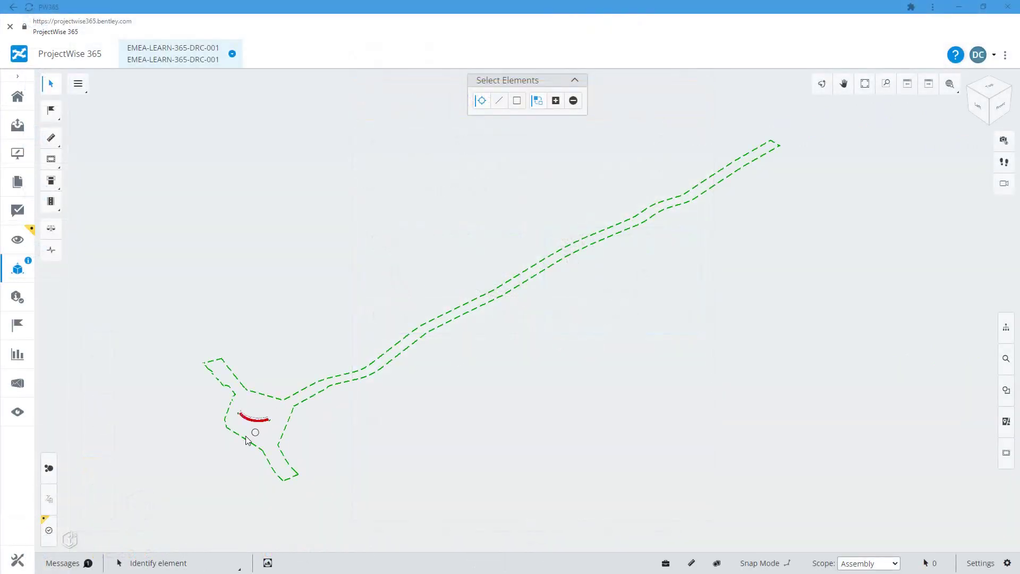
- Zoom in on the bridge and rotate the model around the red support curve
{"action": "scroll", "coordinate": [241, 441], "scroll_direction": "up", "scroll_amount": 5}
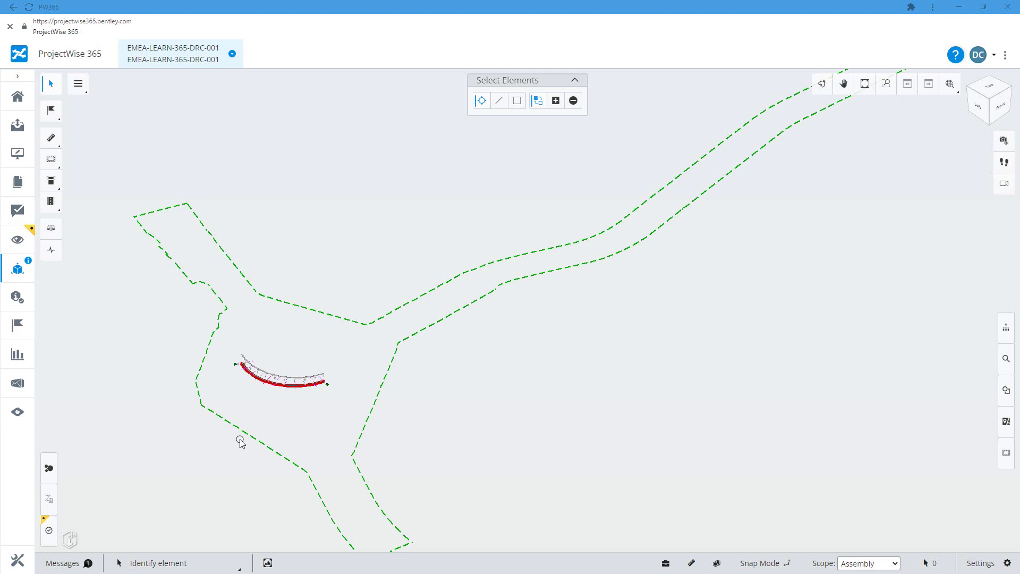
{"action": "scroll", "coordinate": [253, 406], "scroll_direction": "down", "scroll_amount": 3}
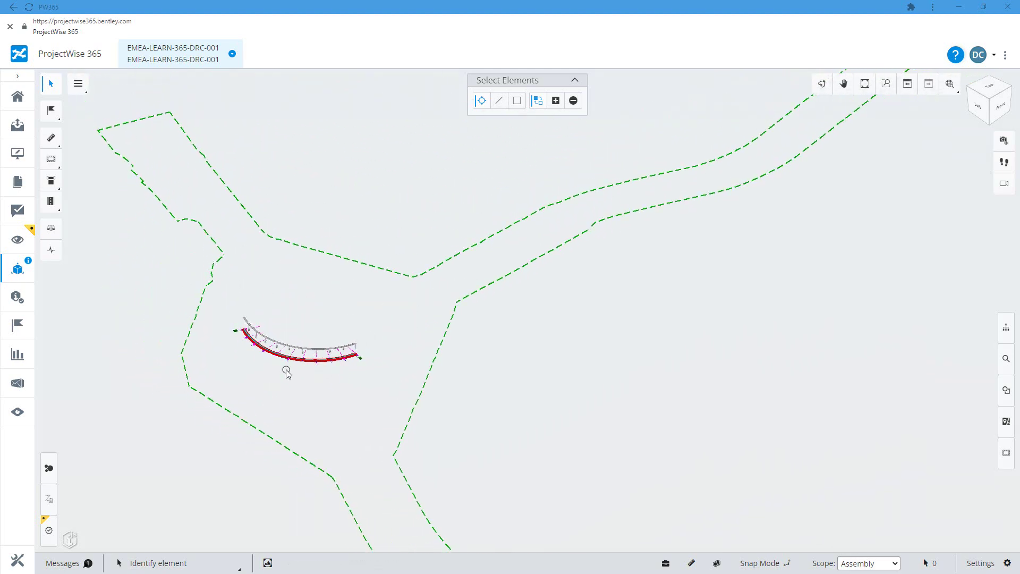
{"action": "left_click_drag", "start_coordinate": [291, 355], "coordinate": [435, 312]}
- In the Model Tree, hide the Terrain and expand the Curved Steel Girder Bridge layers
{"action": "left_click", "coordinate": [1007, 327]}
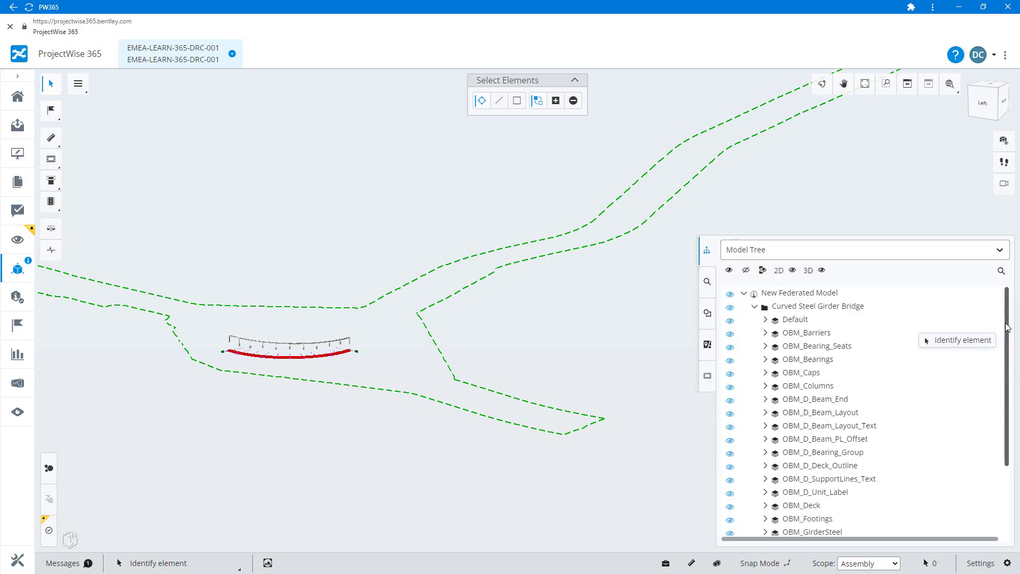
{"action": "left_click", "coordinate": [755, 306]}
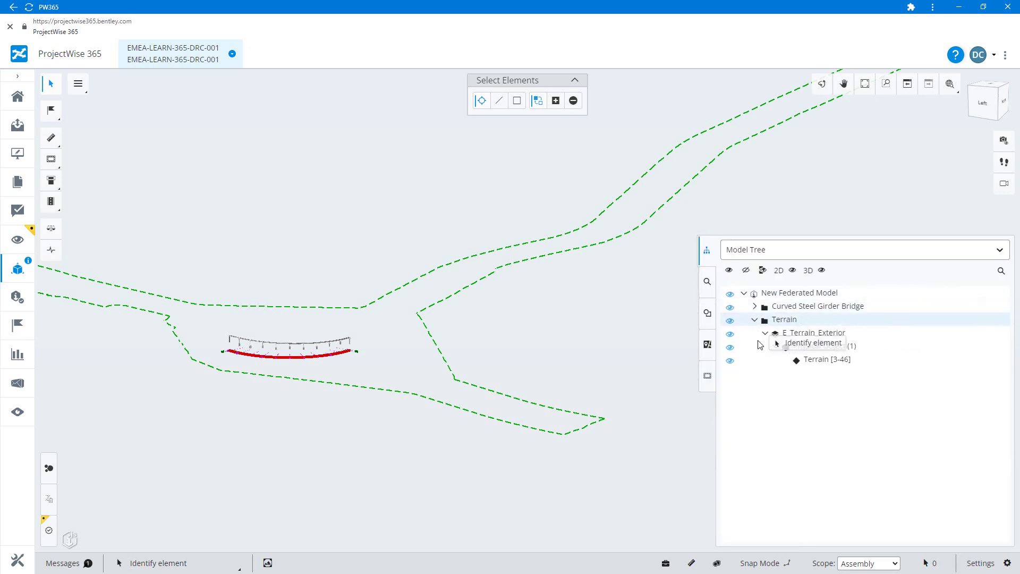
{"action": "left_click", "coordinate": [730, 320]}
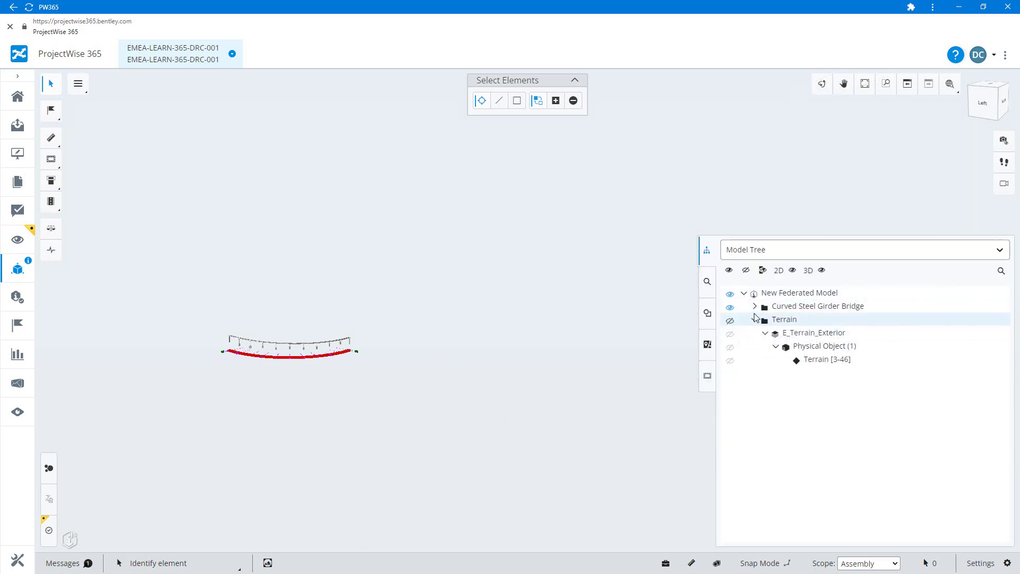
{"action": "scroll", "coordinate": [268, 353], "scroll_direction": "up", "scroll_amount": 5}
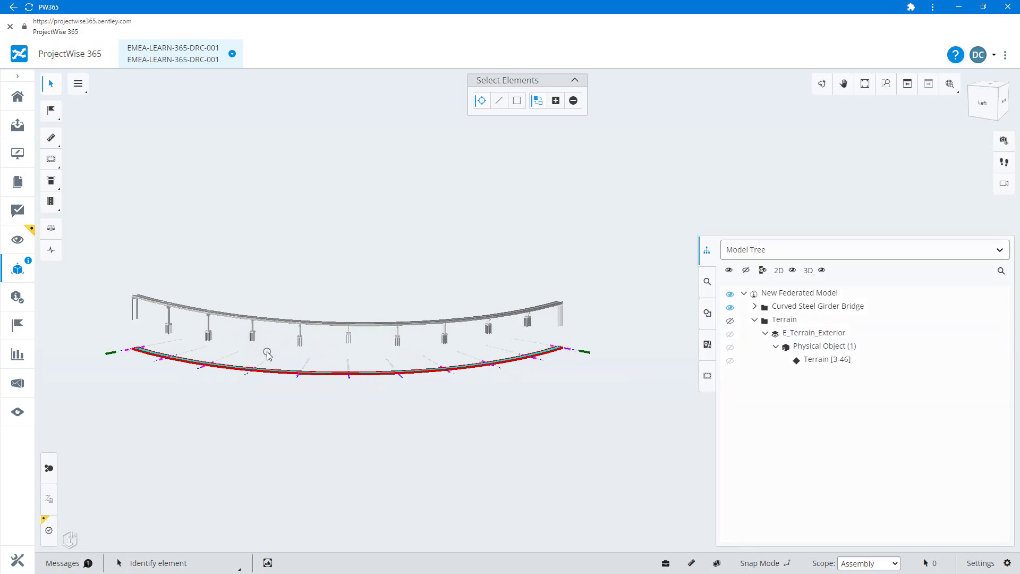
{"action": "scroll", "coordinate": [298, 385], "scroll_direction": "up", "scroll_amount": 2}
{"action": "scroll", "coordinate": [301, 384], "scroll_direction": "down", "scroll_amount": 1}
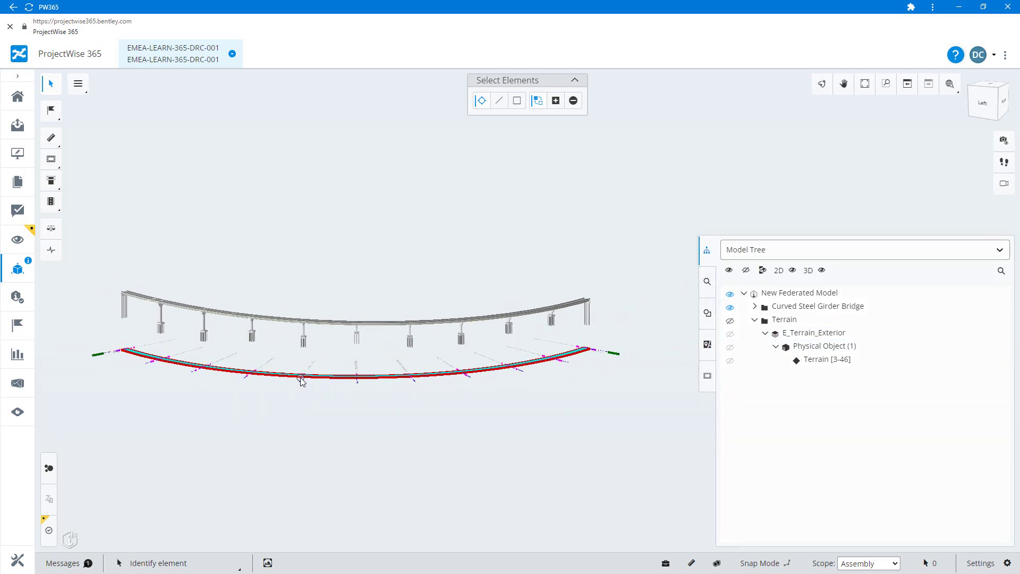
{"action": "mouse_move", "coordinate": [301, 379]}
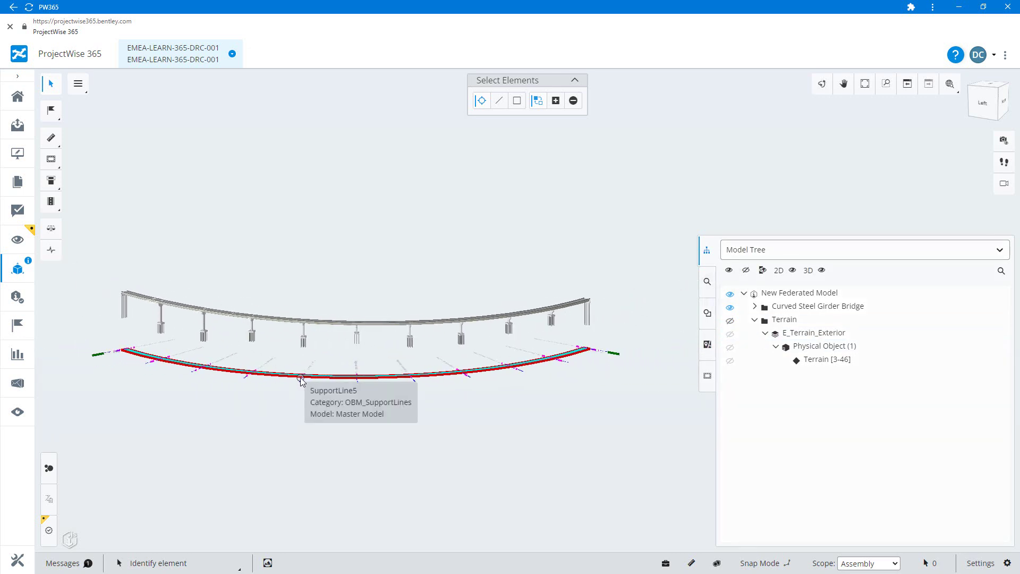
{"action": "left_click", "coordinate": [755, 307]}
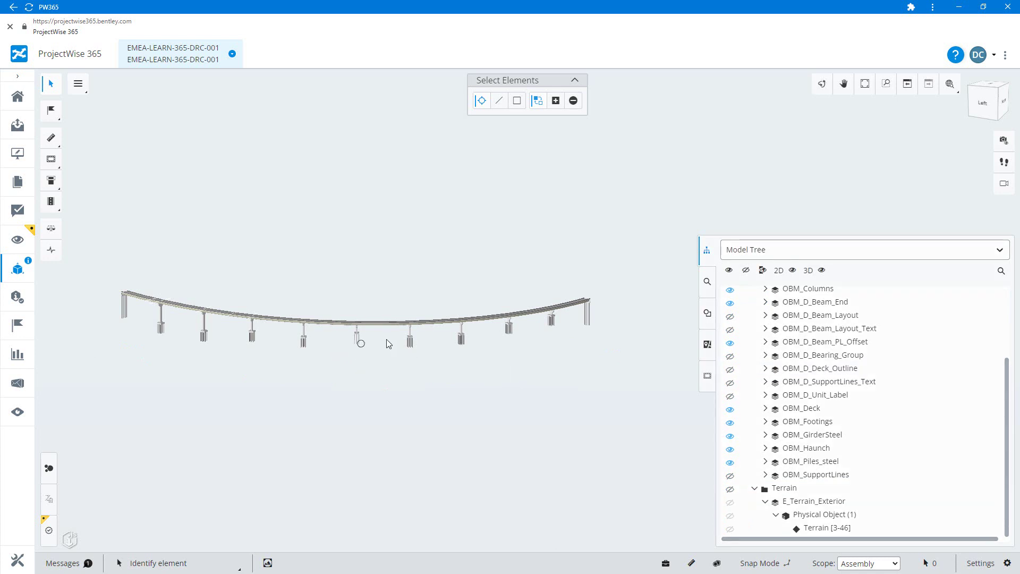
- Switch to a perspective camera and rotate the bridge view slightly
{"action": "left_click", "coordinate": [1005, 185]}
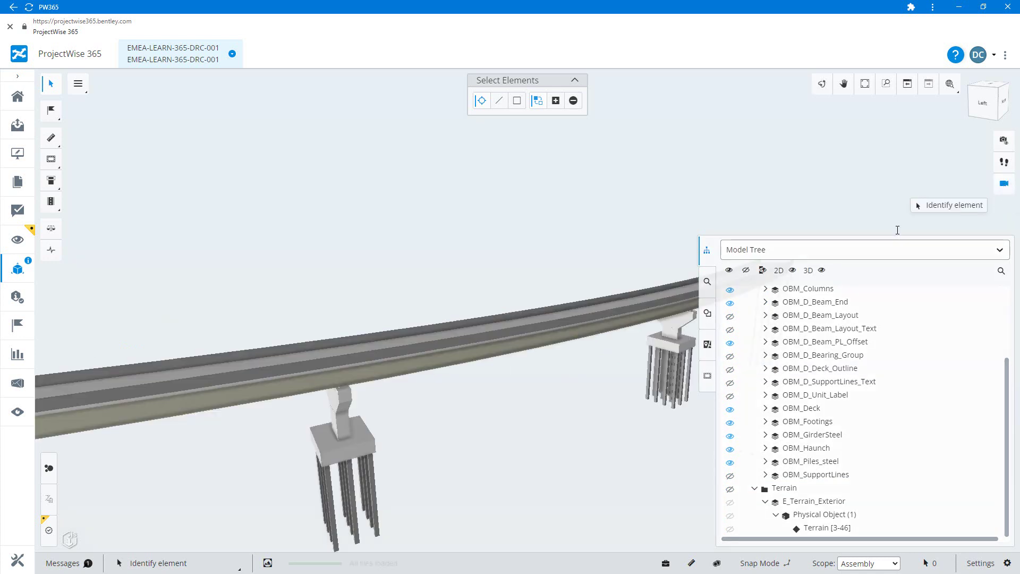
{"action": "scroll", "coordinate": [451, 361], "scroll_direction": "down", "scroll_amount": 3}
{"action": "scroll", "coordinate": [563, 388], "scroll_direction": "up", "scroll_amount": 3}
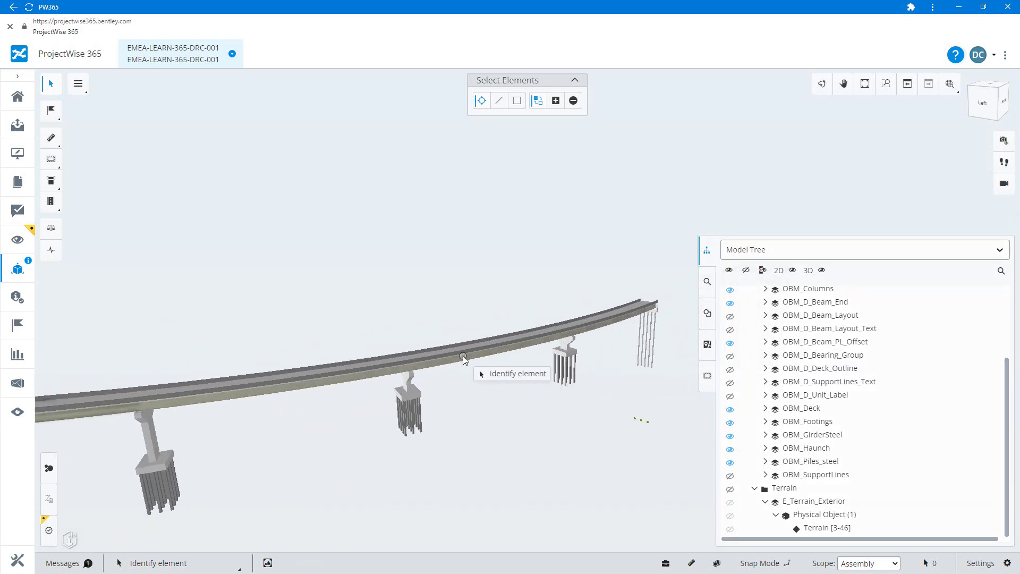
{"action": "middle_click_drag", "start_coordinate": [432, 353], "coordinate": [531, 377], "text": "shift"}
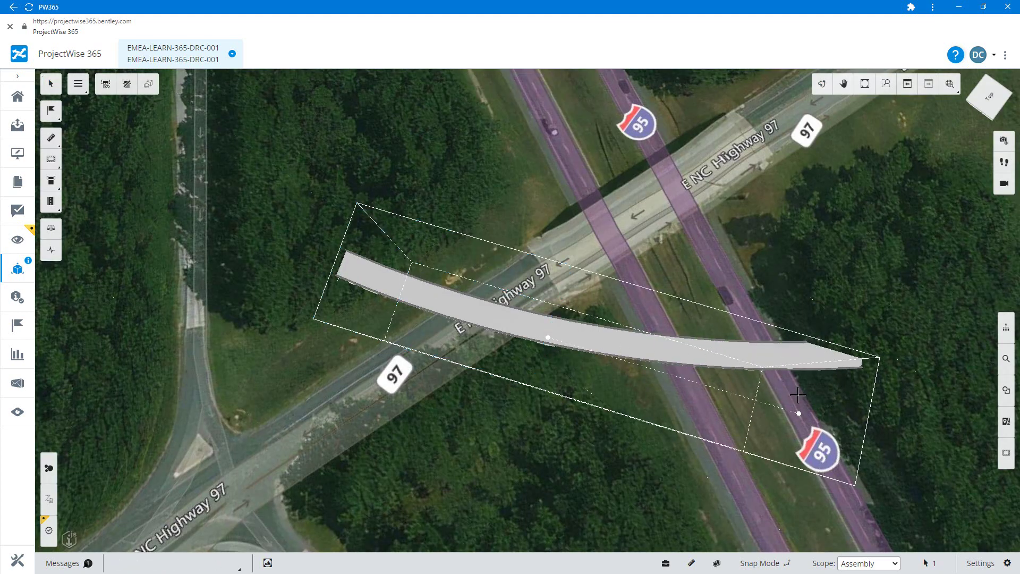
- Clip the view to a box around the bridge and tilt it into an oblique 3D view
{"action": "left_click", "coordinate": [707, 373]}
{"action": "middle_click_drag", "start_coordinate": [446, 341], "coordinate": [383, 340], "text": "shift"}
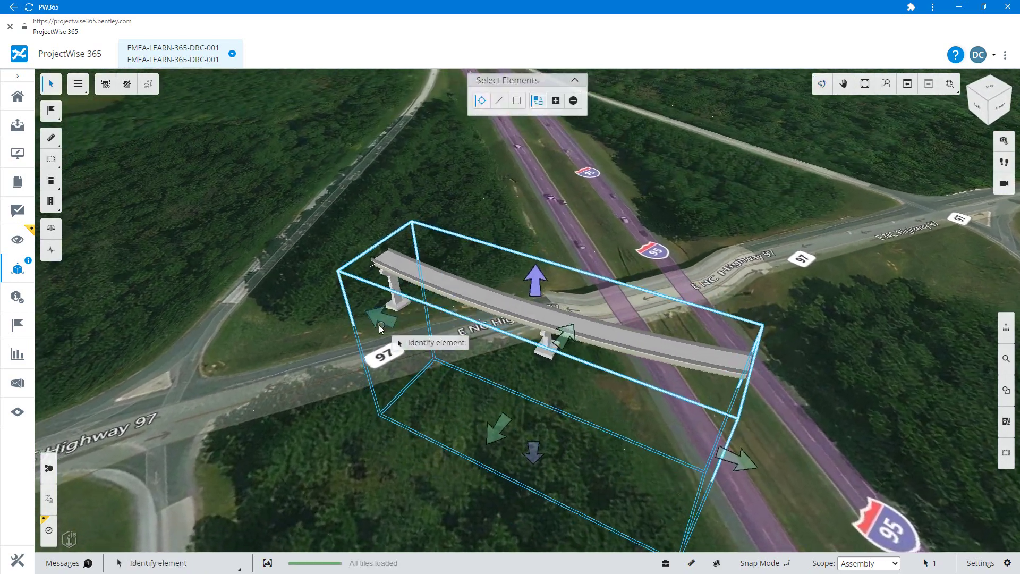
{"action": "left_click", "coordinate": [325, 296]}
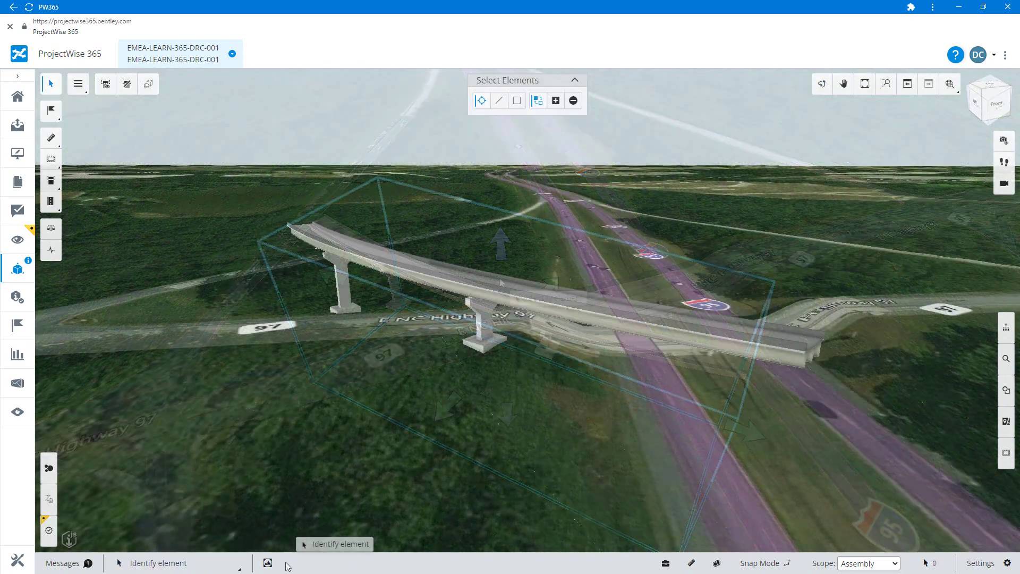
{"action": "left_click", "coordinate": [268, 563]}
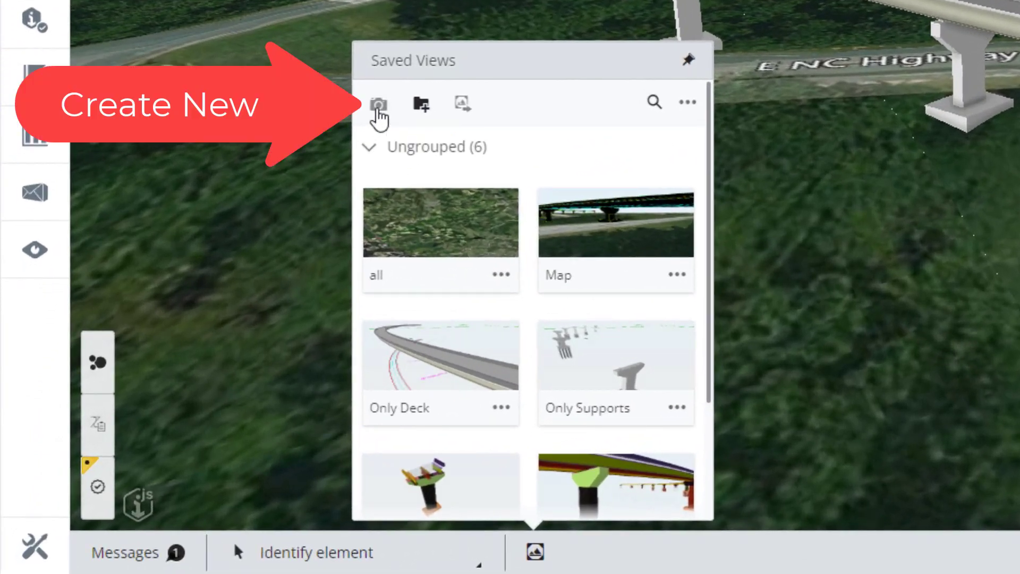
- Save the current view as 'Bridge Section 3D' and bring up its options menu
{"action": "left_click", "coordinate": [377, 107]}
{"action": "type", "text": "Bridge Section "}
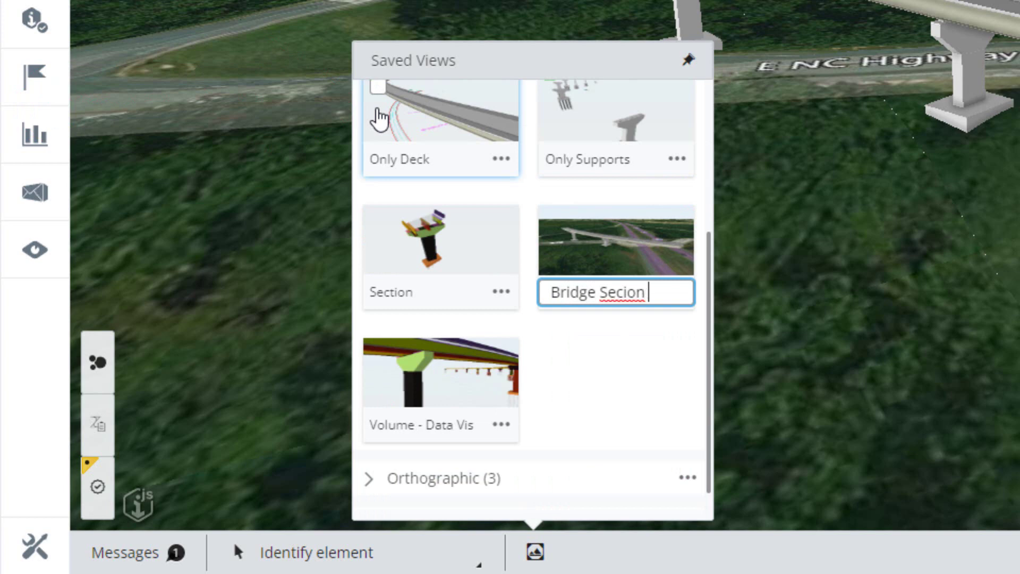
{"action": "type", "text": "3D"}
{"action": "key", "text": "Left"}
{"action": "key", "text": "Left"}
{"action": "key", "text": "Left"}
{"action": "key", "text": "Left"}
{"action": "key", "text": "Left"}
{"action": "key", "text": "Left"}
{"action": "type", "text": "t"}
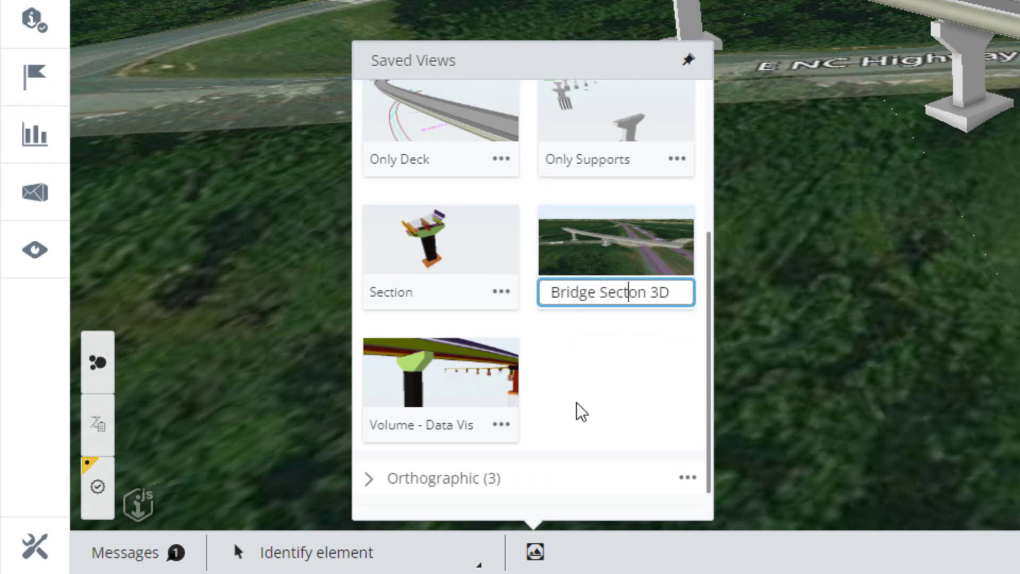
{"action": "key", "text": "Return"}
{"action": "scroll", "coordinate": [451, 228], "scroll_direction": "up", "scroll_amount": 5}
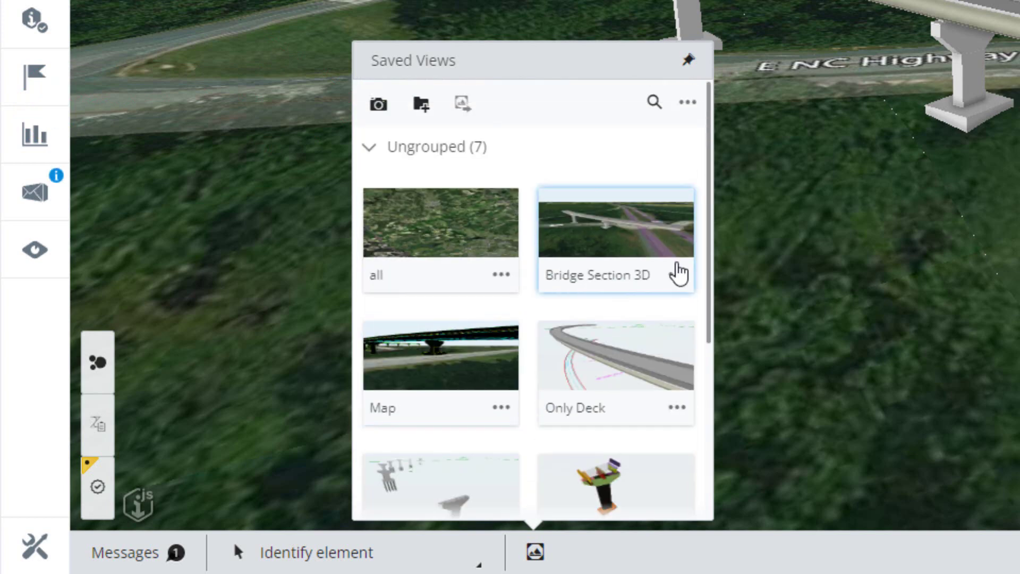
{"action": "left_click", "coordinate": [679, 275]}
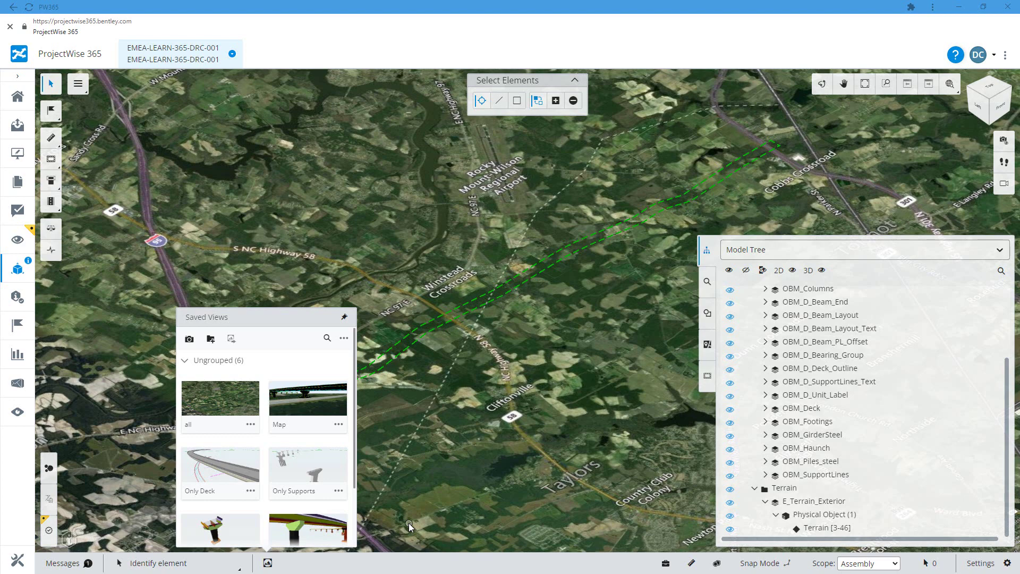
- Apply the Only Deck and then the Only Supports saved views
{"action": "left_click", "coordinate": [222, 465]}
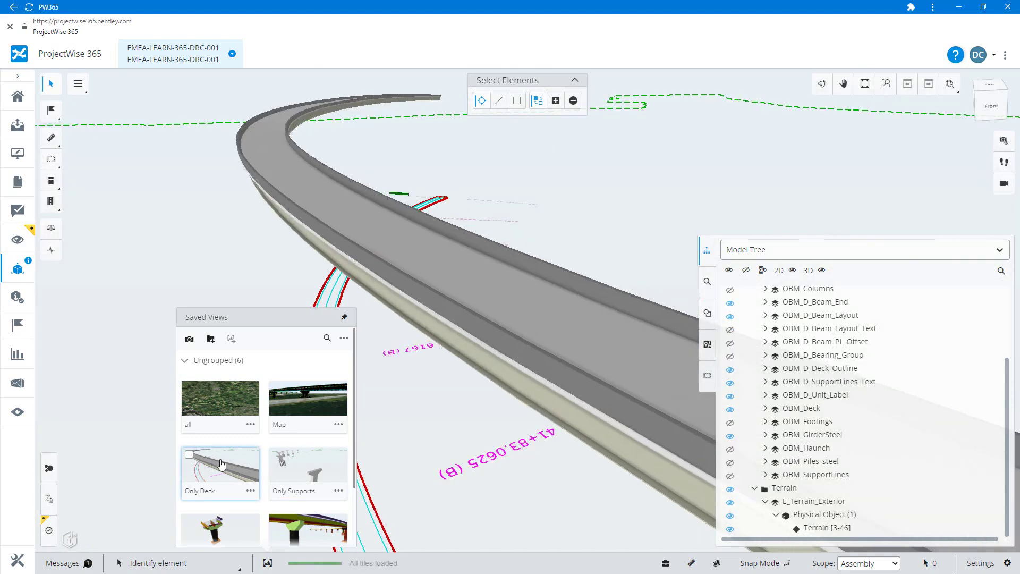
{"action": "left_click", "coordinate": [309, 468]}
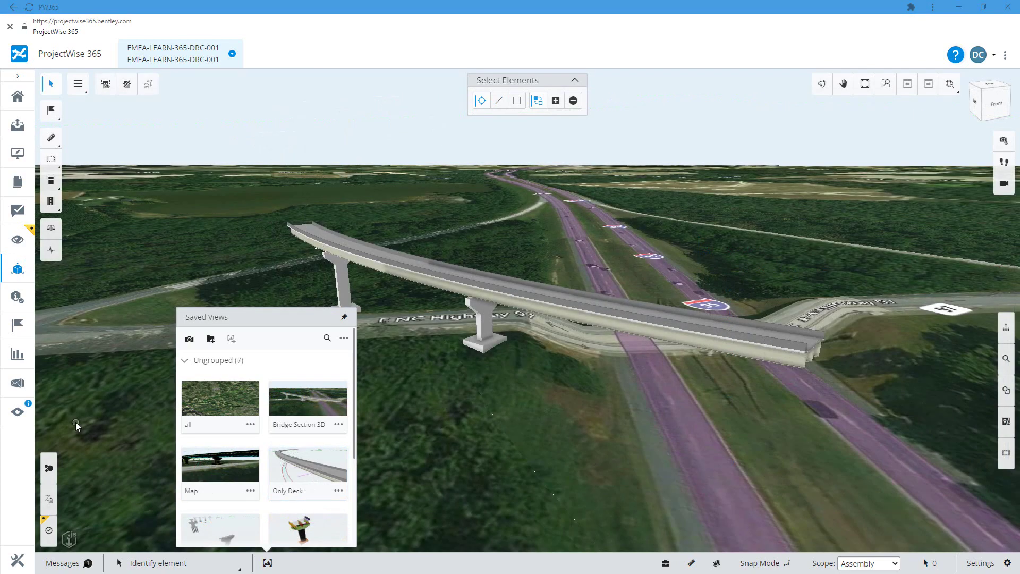
- Expand Desktop views, apply Section-3, and zoom around the pier's cross-section
{"action": "scroll", "coordinate": [309, 427], "scroll_direction": "down", "scroll_amount": 3}
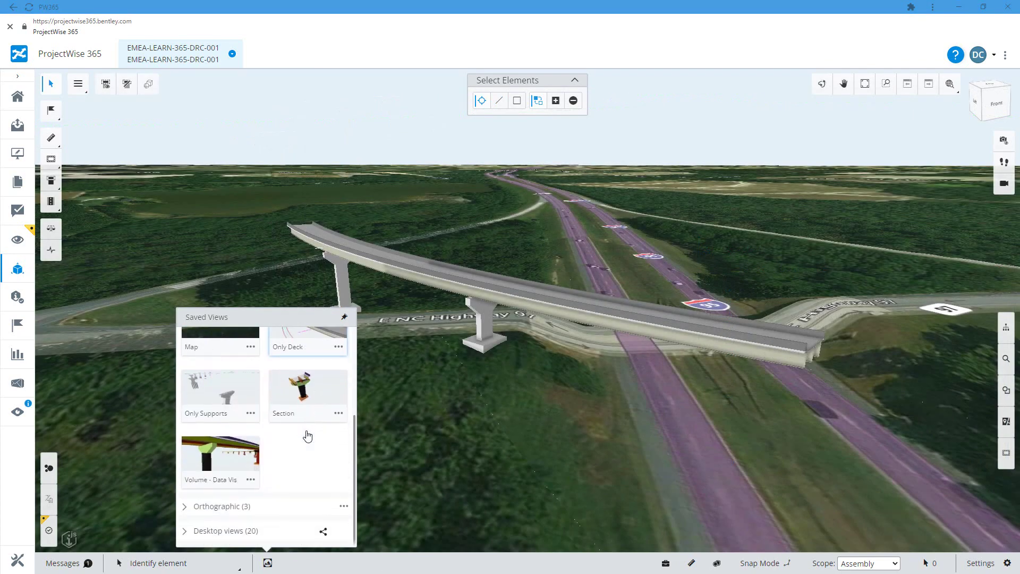
{"action": "left_click", "coordinate": [186, 535]}
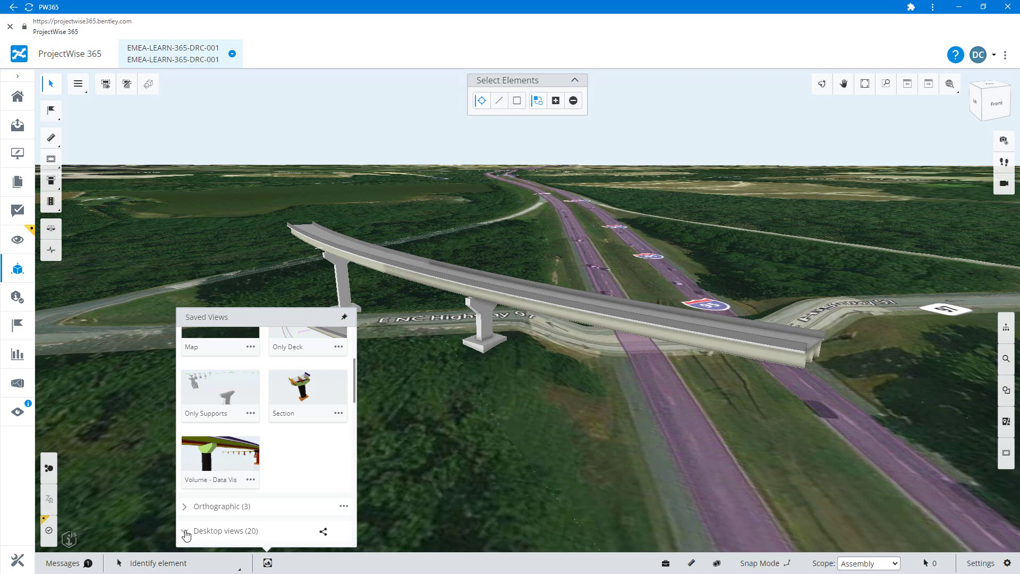
{"action": "scroll", "coordinate": [205, 521], "scroll_direction": "down", "scroll_amount": 10}
{"action": "left_click", "coordinate": [211, 503]}
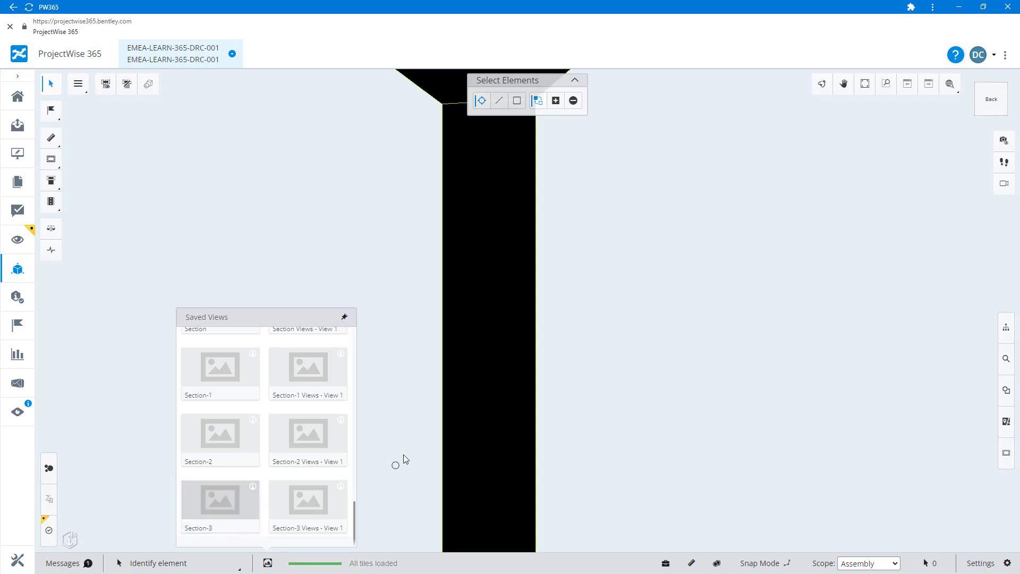
{"action": "scroll", "coordinate": [409, 445], "scroll_direction": "down", "scroll_amount": 3}
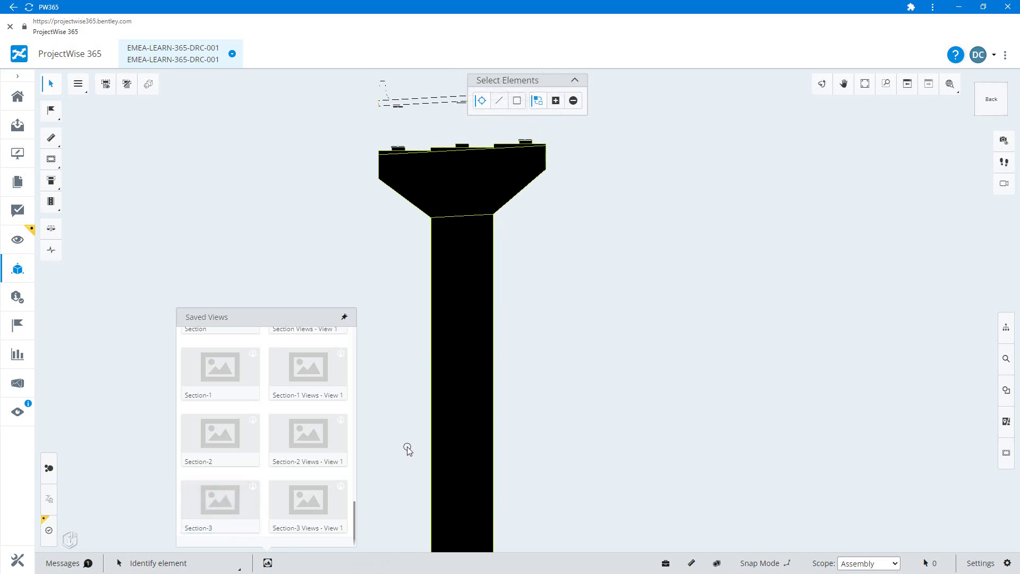
{"action": "scroll", "coordinate": [407, 449], "scroll_direction": "down", "scroll_amount": 2}
{"action": "scroll", "coordinate": [439, 188], "scroll_direction": "up", "scroll_amount": 5}
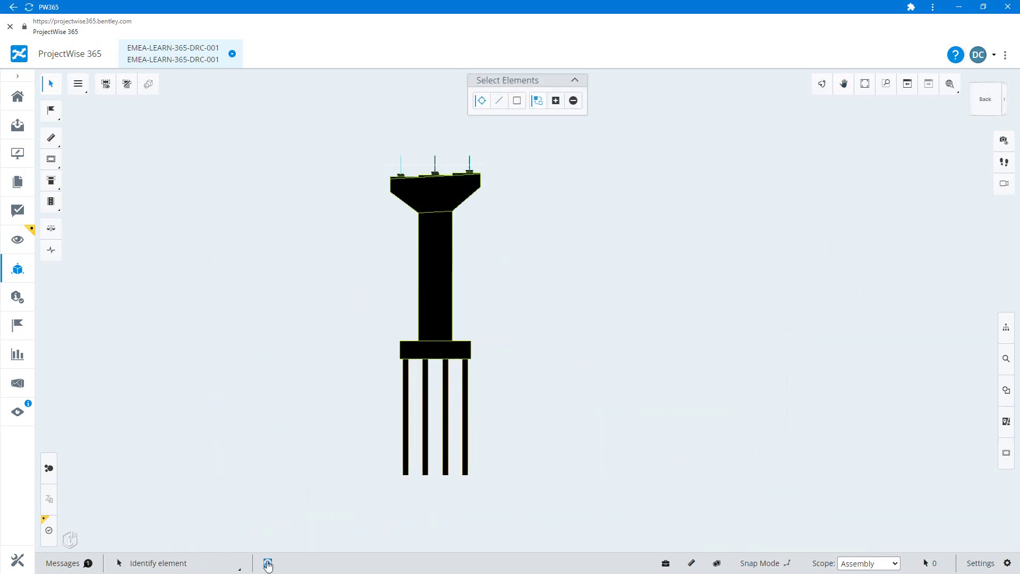
{"action": "left_click", "coordinate": [267, 563]}
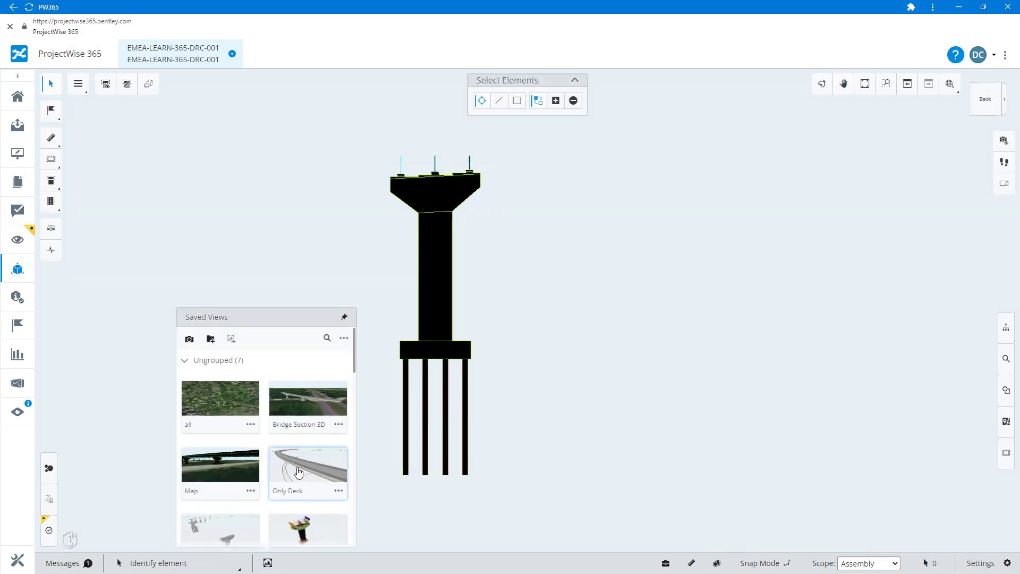
- From the Bridge Section 3D view's options, copy a link to the view
{"action": "left_click", "coordinate": [339, 424]}
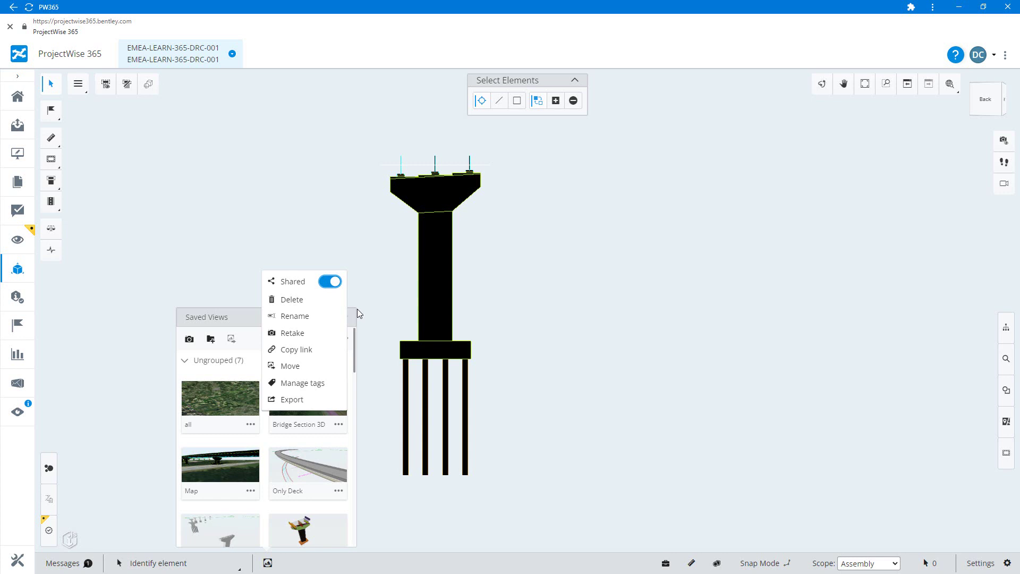
{"action": "left_click", "coordinate": [303, 354]}
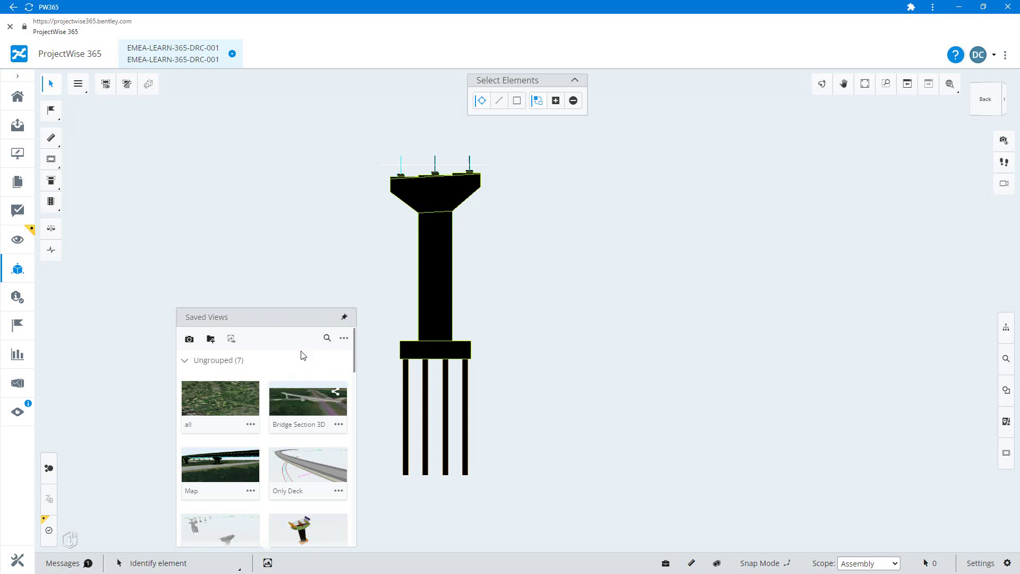